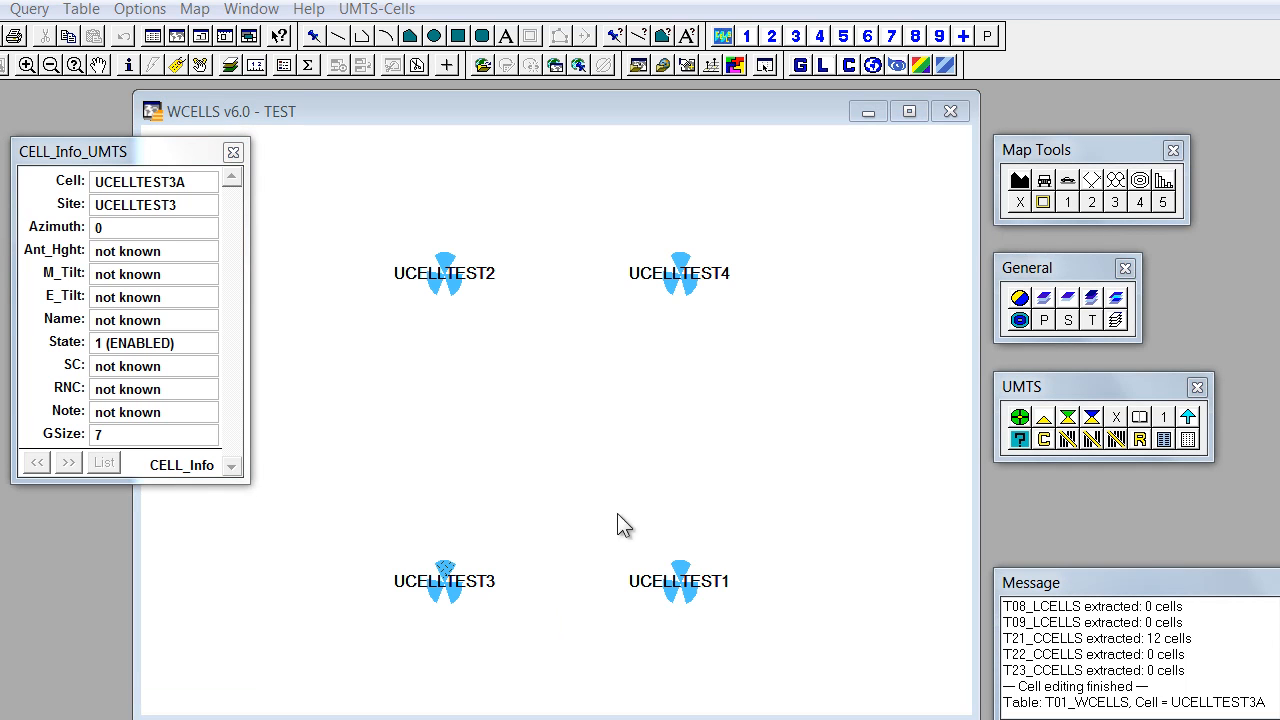
# Display the cell info of sectors UCELLTEST1A and UCELLTEST1B at site UCELLTEST1.
pyautogui.click(684, 575)
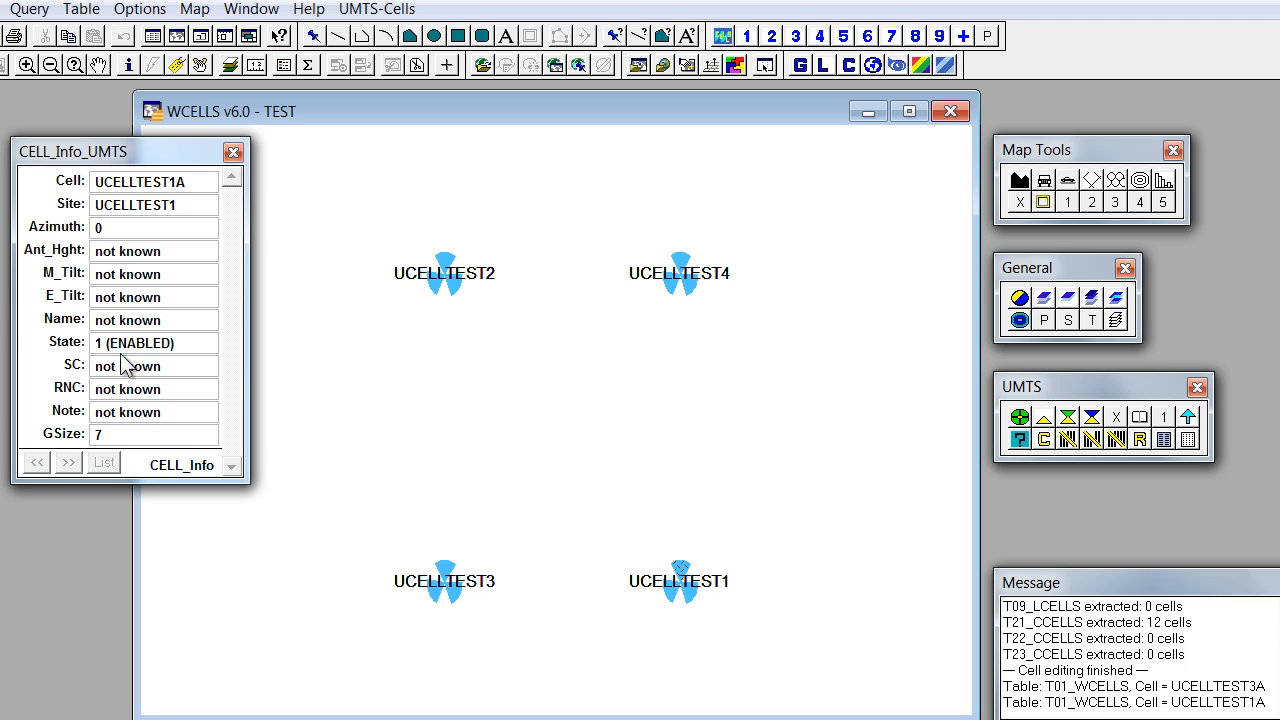
pyautogui.click(691, 600)
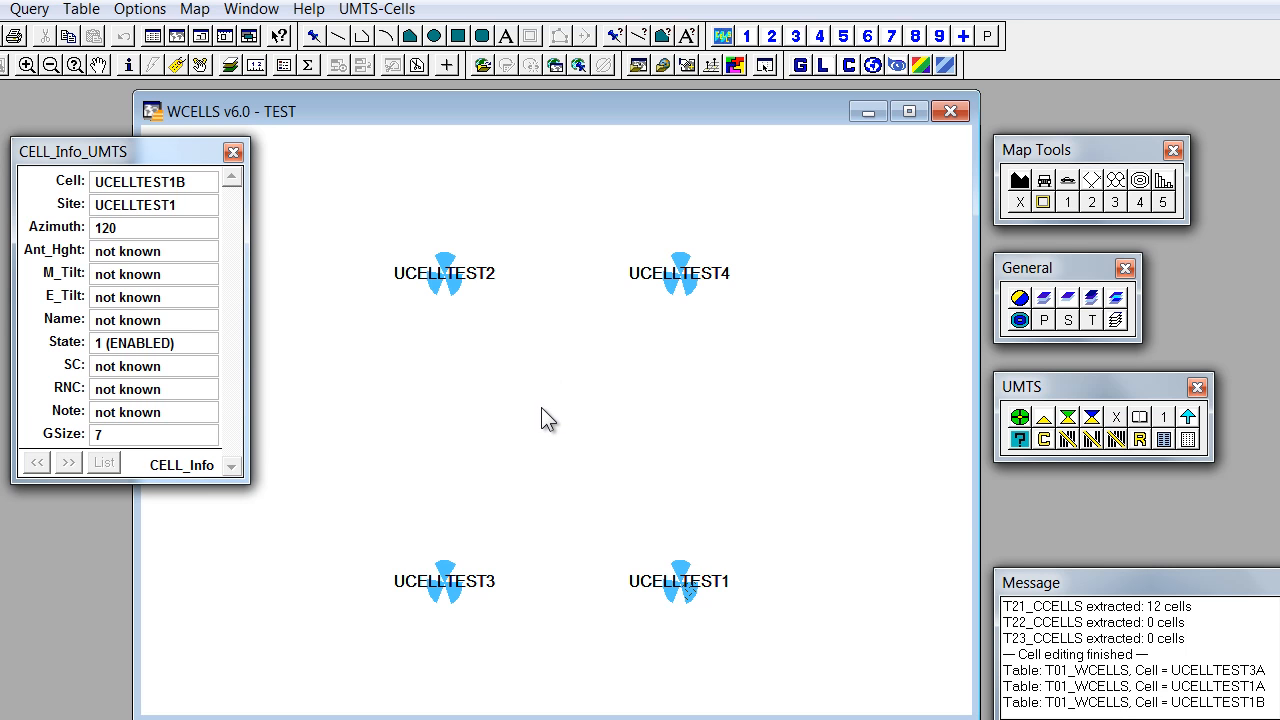
# Open cell UCELLTEST3A for editing and set its site name to TEST and its height (AGL) to 50.
pyautogui.click(448, 566)
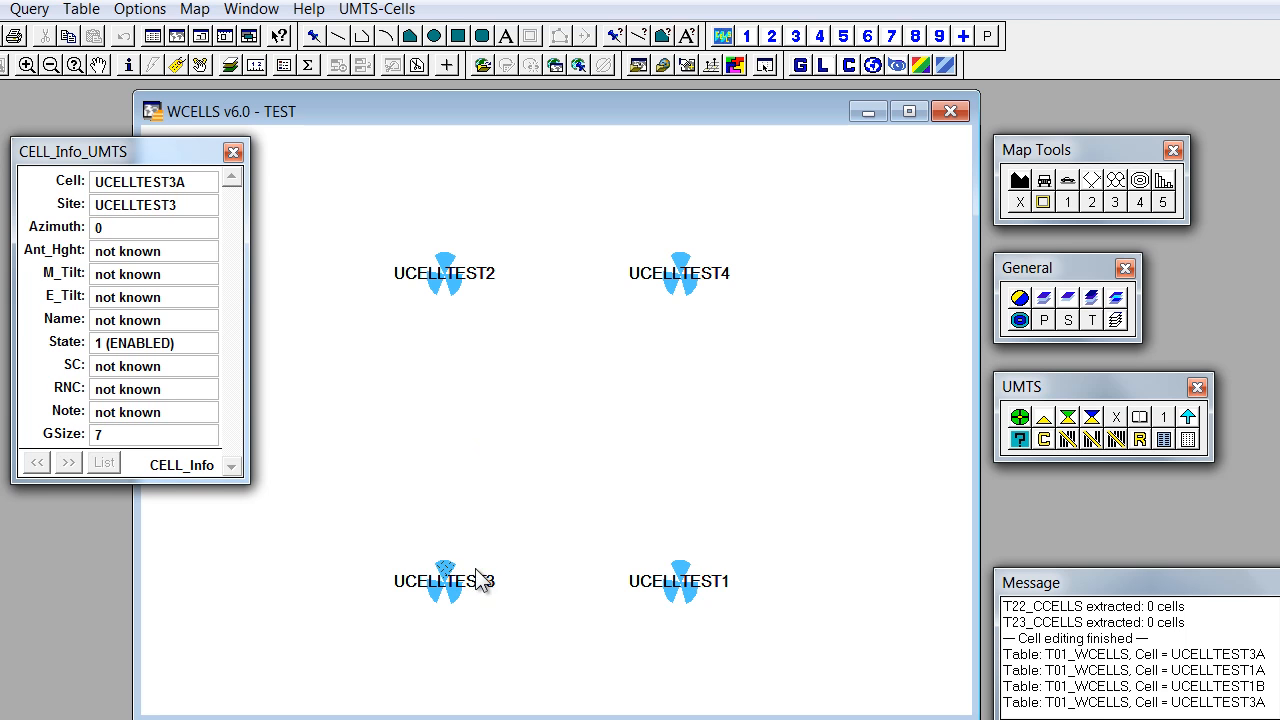
pyautogui.click(385, 12)
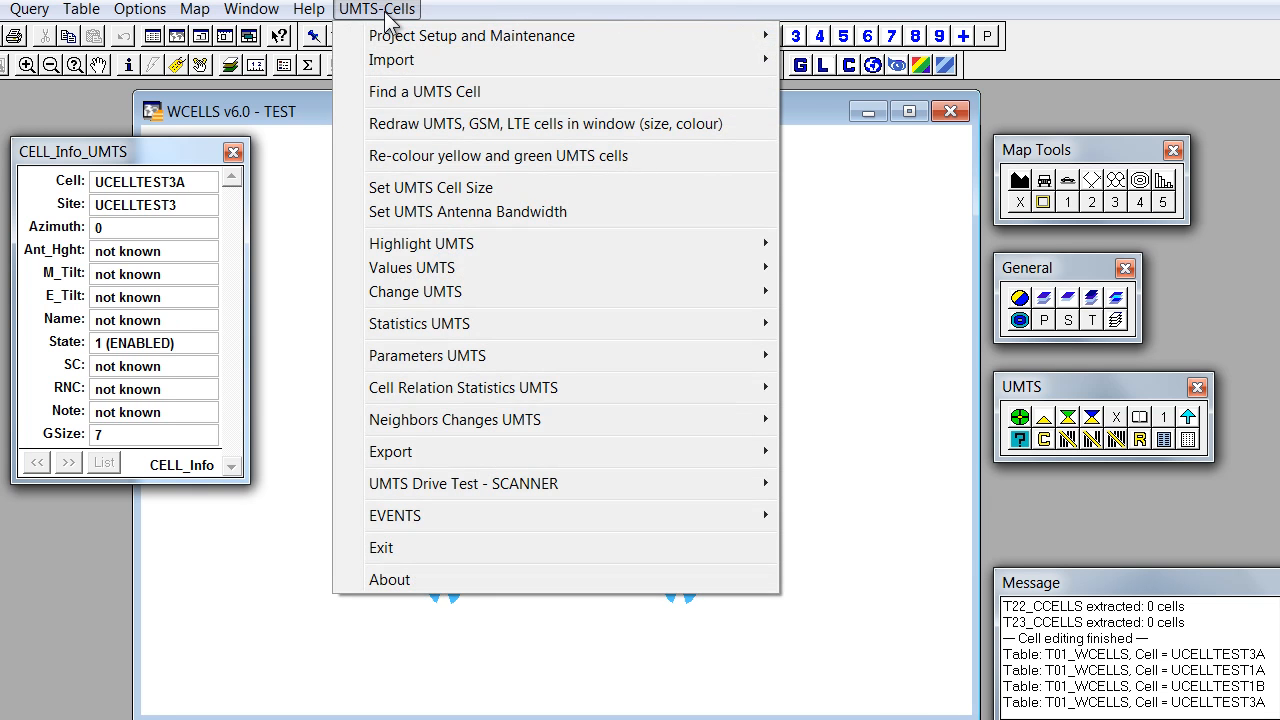
pyautogui.moveTo(443, 289)
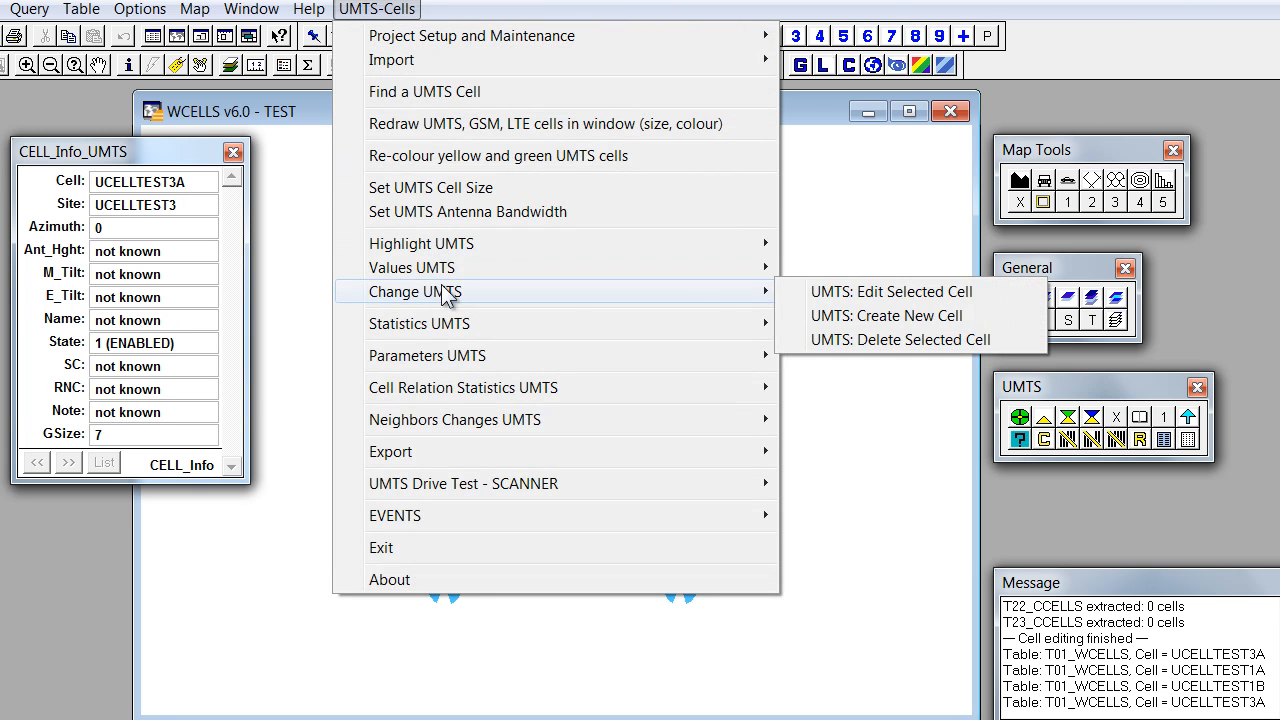
pyautogui.click(876, 293)
pyautogui.moveTo(512, 216); pyautogui.dragTo(740, 220)
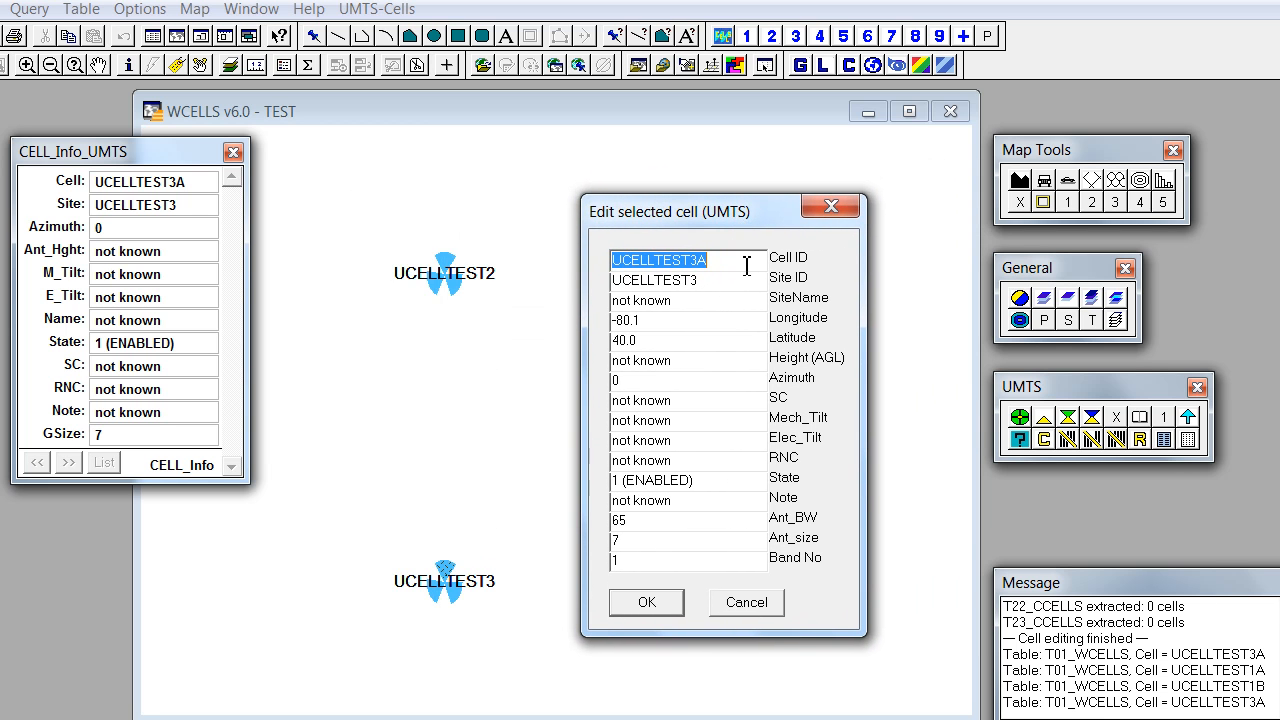
pyautogui.click(684, 304)
pyautogui.write('TEST')
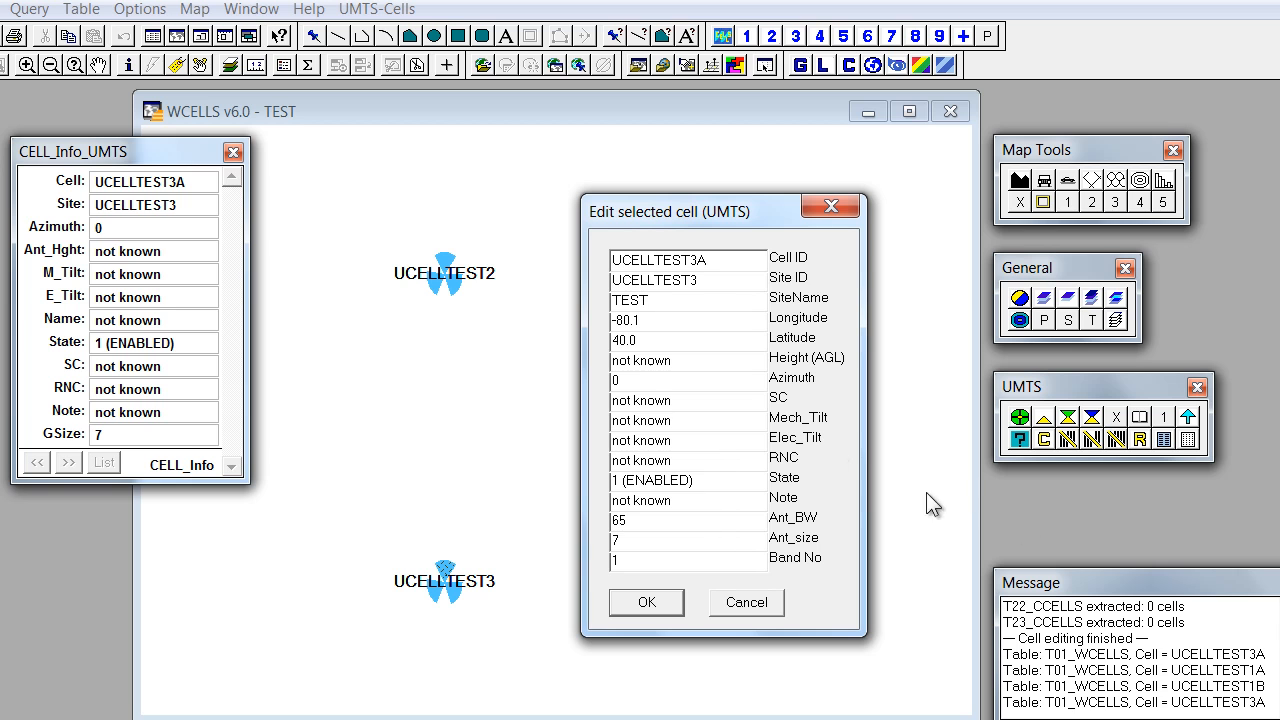
pyautogui.click(702, 366)
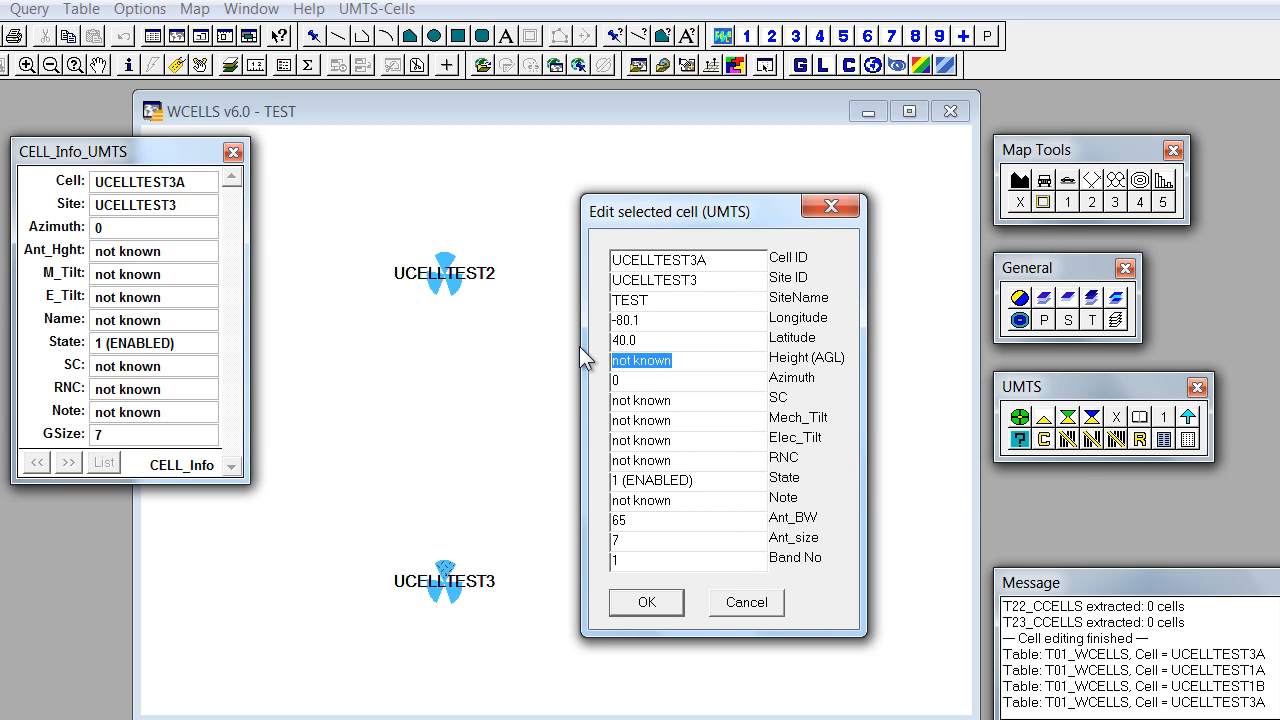
pyautogui.write('50')
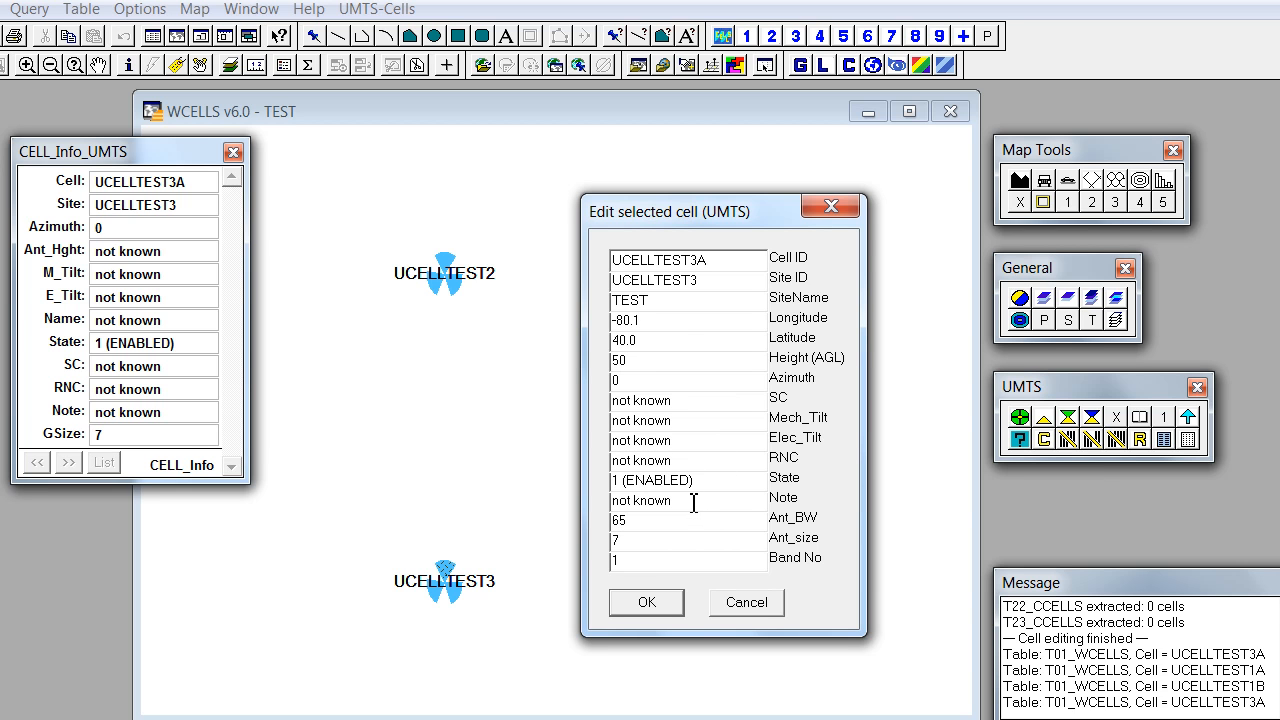
# Set the cell's SC to 76, mechanical tilt to 0 and electrical tilt to 4.
pyautogui.moveTo(684, 404); pyautogui.dragTo(609, 431)
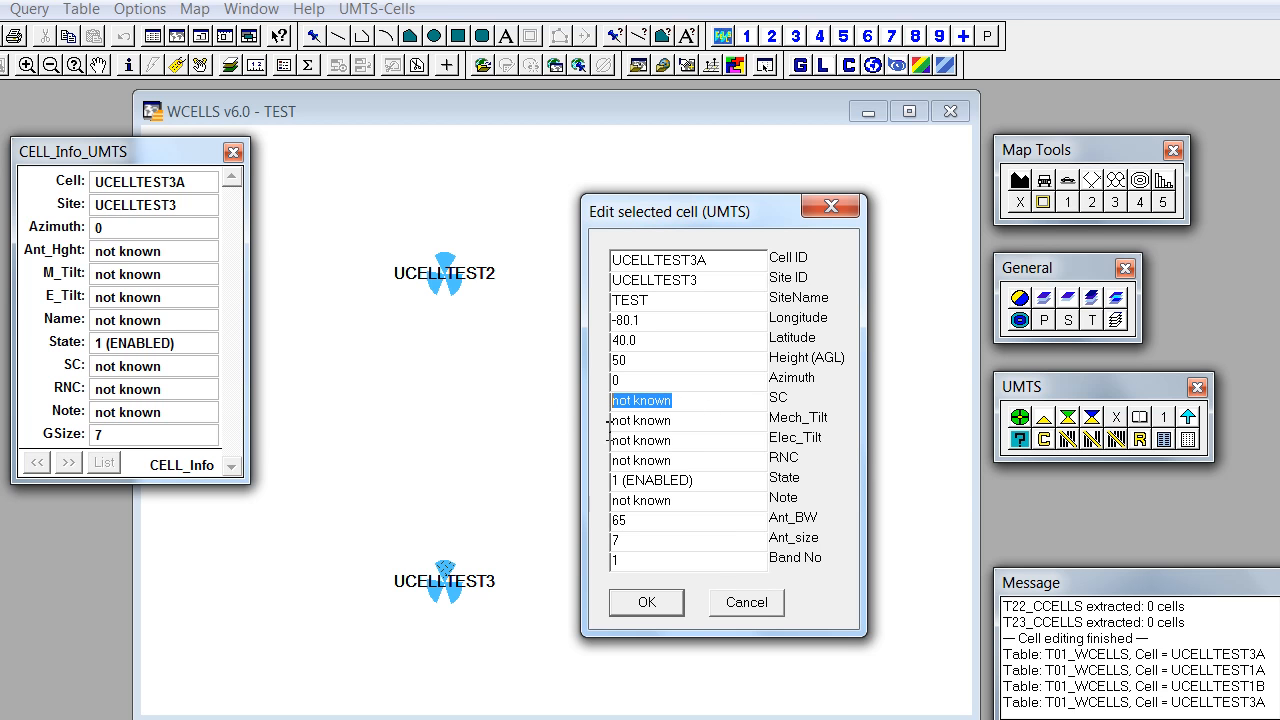
pyautogui.write('76')
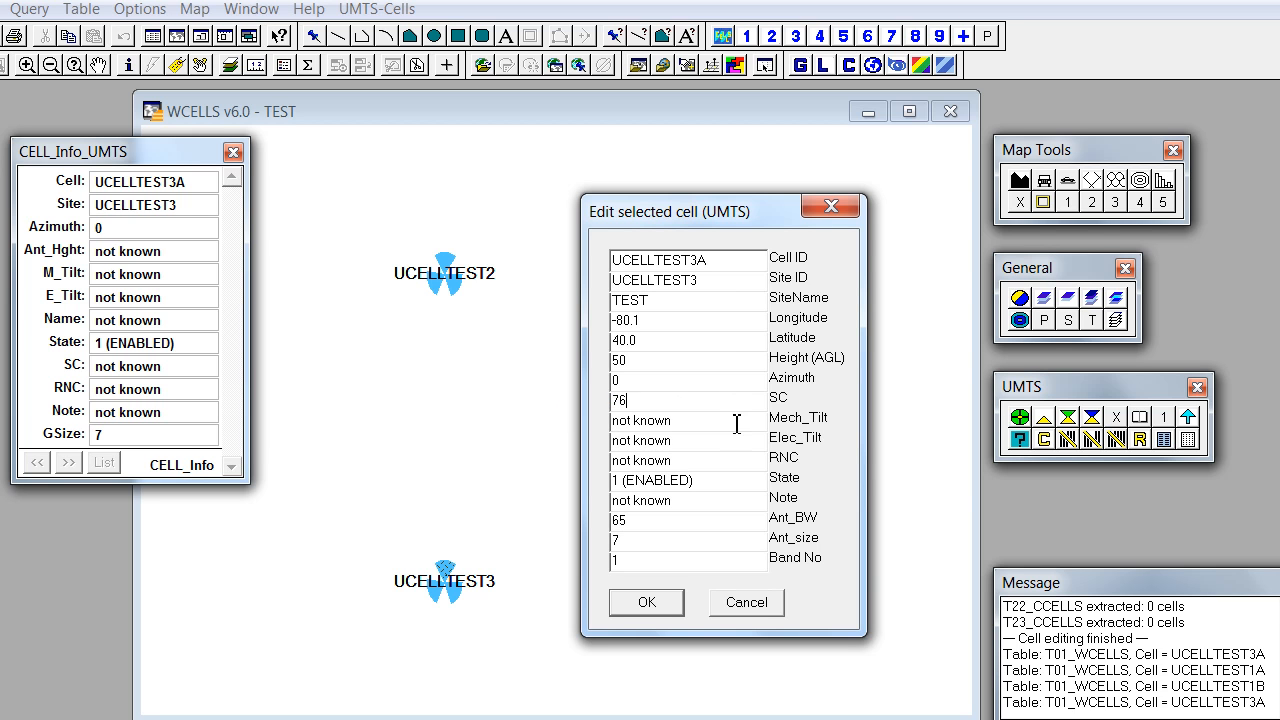
pyautogui.moveTo(736, 424); pyautogui.dragTo(531, 417)
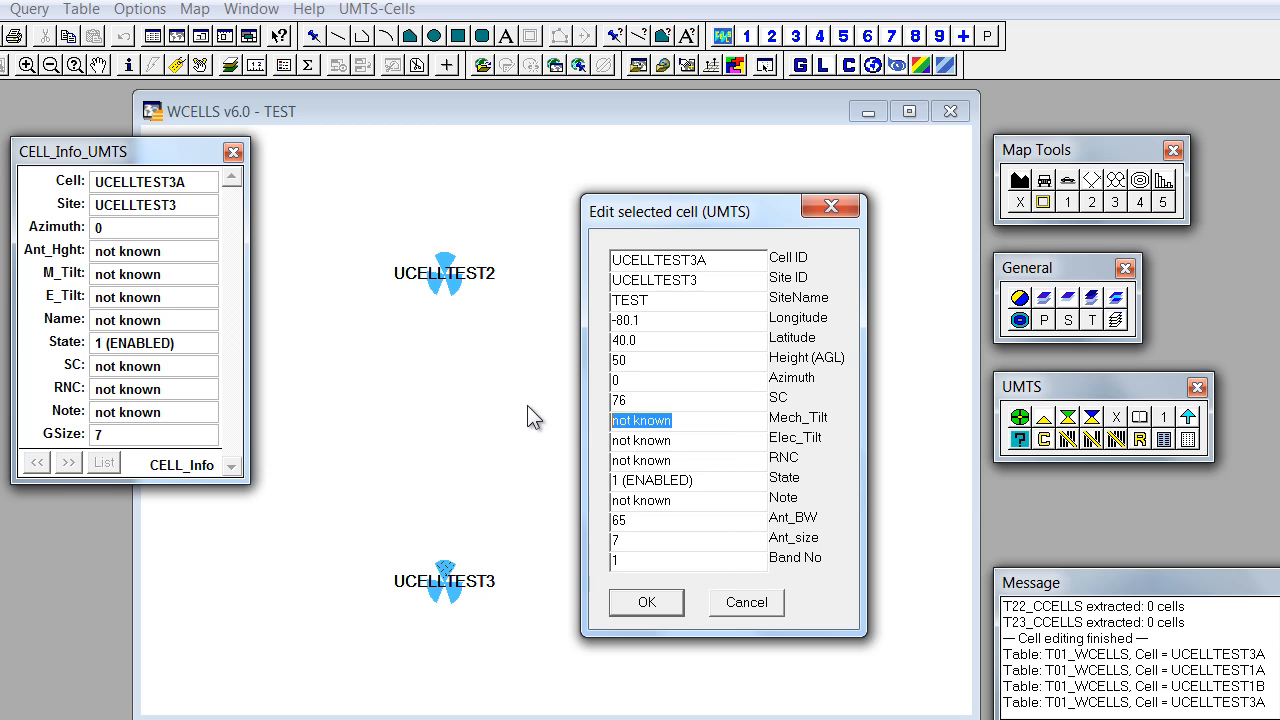
pyautogui.write('0')
pyautogui.moveTo(708, 440); pyautogui.dragTo(587, 450)
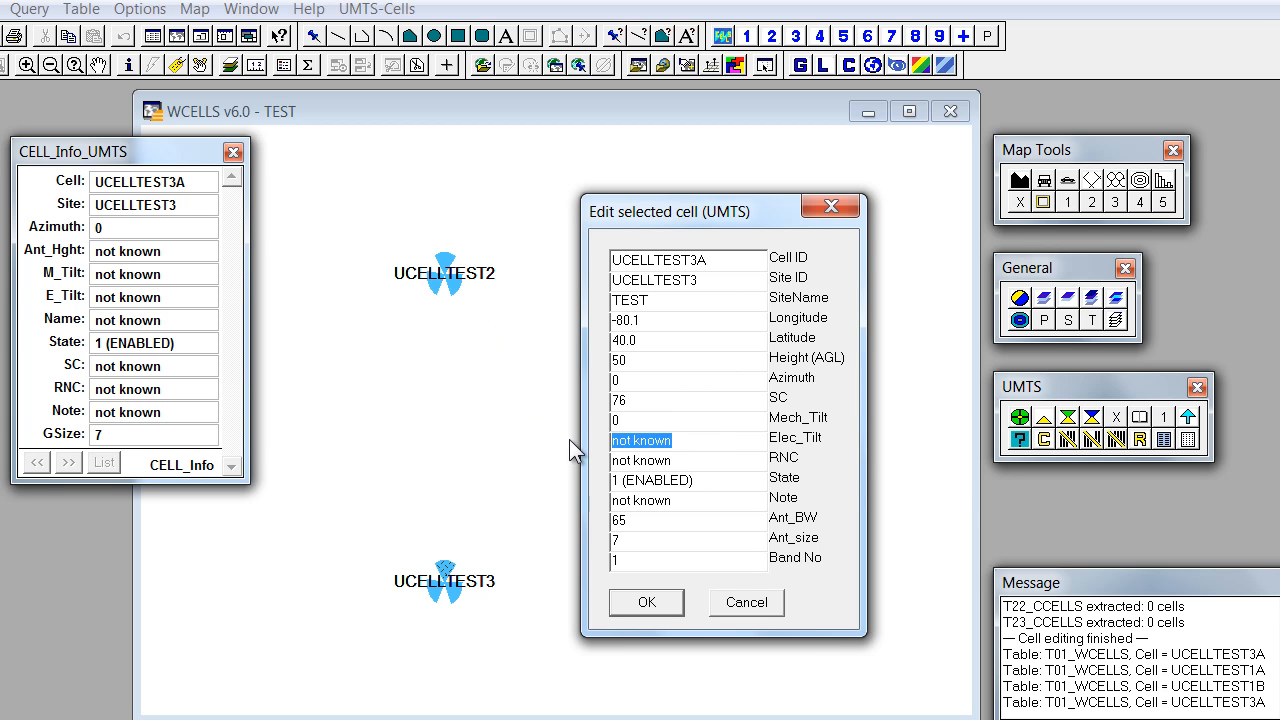
pyautogui.write('4')
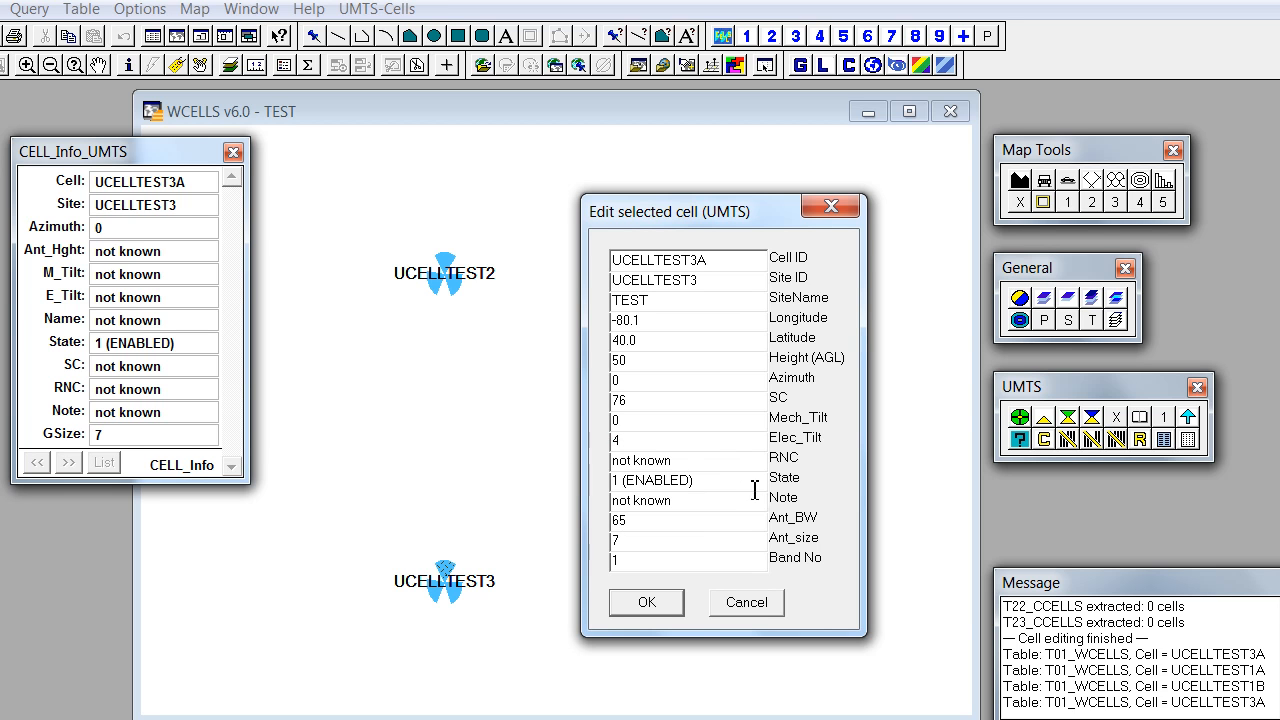
# Set the cell's RNC to RNC1 and clear its Note value.
pyautogui.moveTo(692, 466); pyautogui.dragTo(522, 448)
pyautogui.write('rnc')
pyautogui.press('BackSpace')
pyautogui.press('BackSpace')
pyautogui.press('BackSpace')
pyautogui.write('RNC1')
pyautogui.moveTo(690, 502); pyautogui.dragTo(551, 500)
pyautogui.press('Delete')
# Set the cell's azimuth to 30 and save the cell edits.
pyautogui.doubleClick(634, 380)
pyautogui.write('30')
pyautogui.click(652, 603)
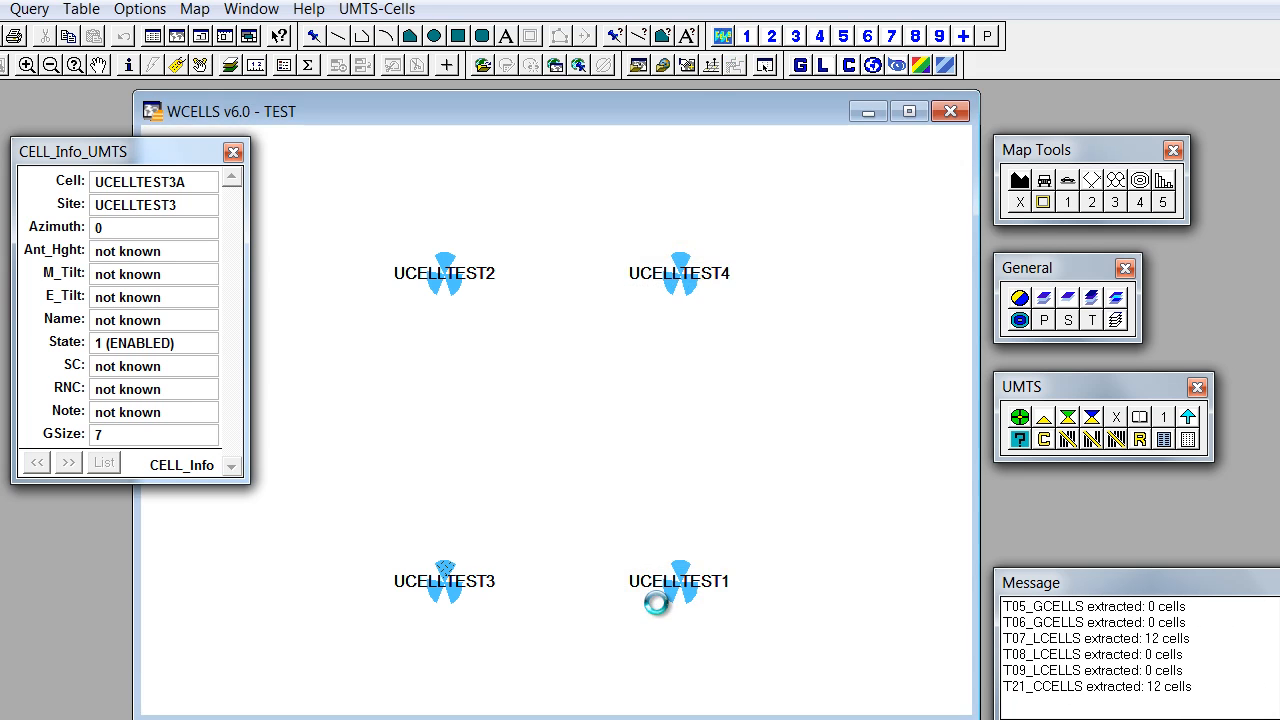
# Change the state of cell UCELLTEST3A to 0 (DISABLED), save the edit and display the cell's info again.
pyautogui.click(452, 578)
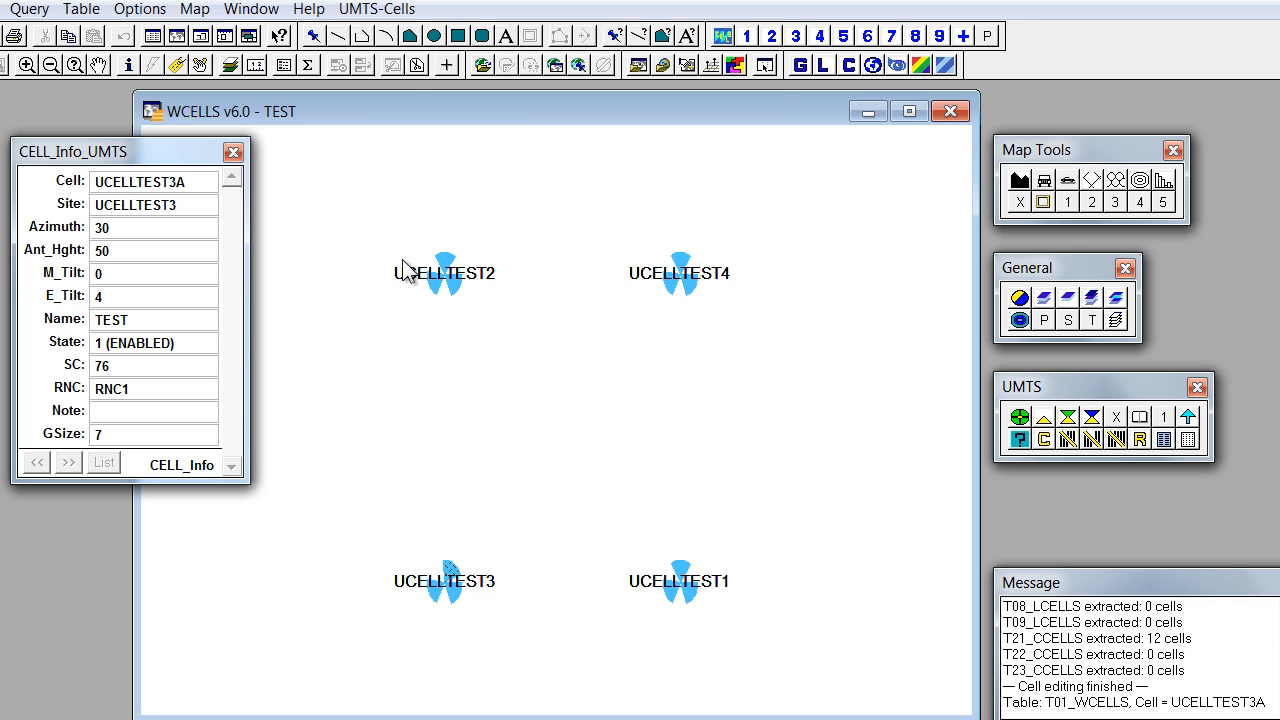
pyautogui.click(405, 10)
pyautogui.moveTo(432, 290)
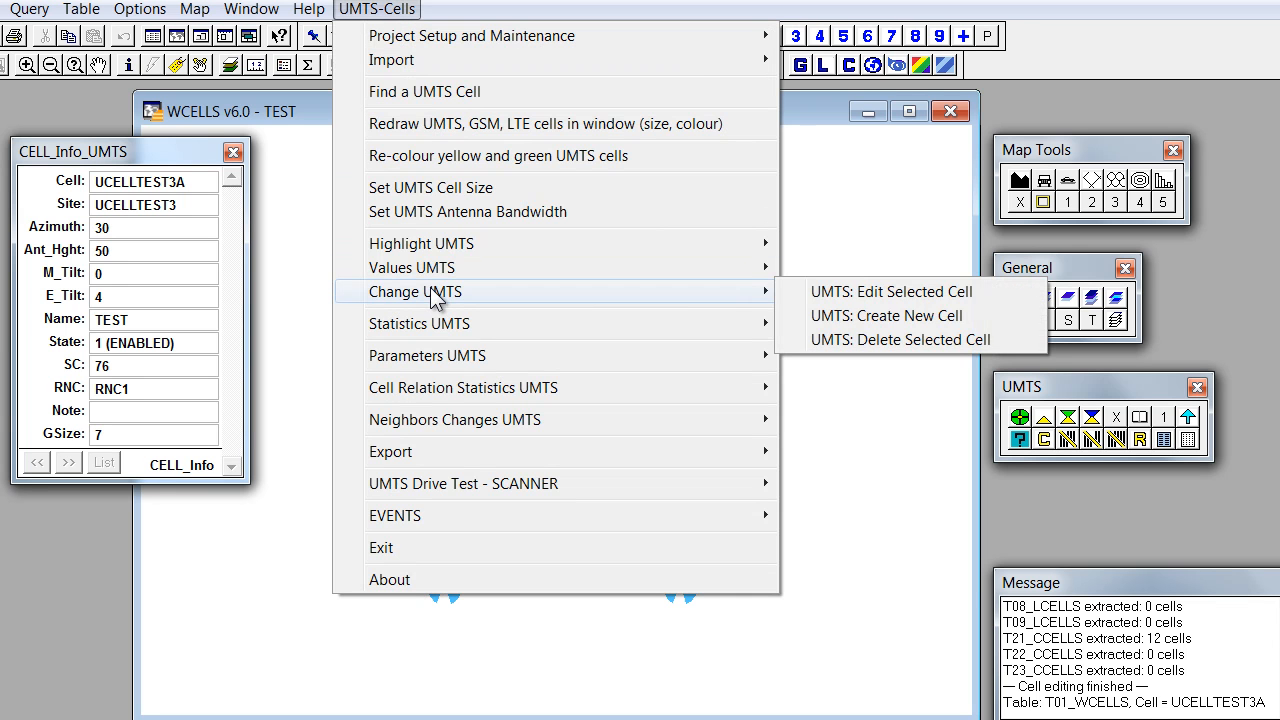
pyautogui.click(878, 292)
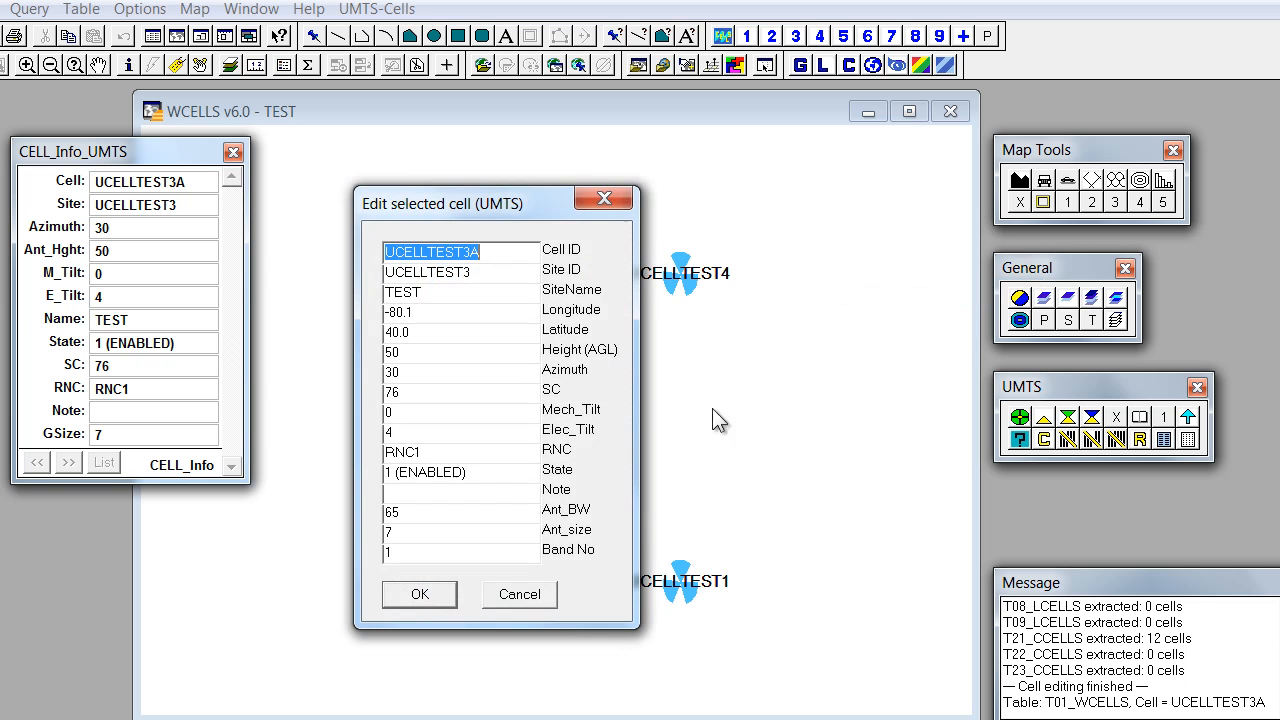
pyautogui.doubleClick(392, 472)
pyautogui.write('09')
pyautogui.press('BackSpace')
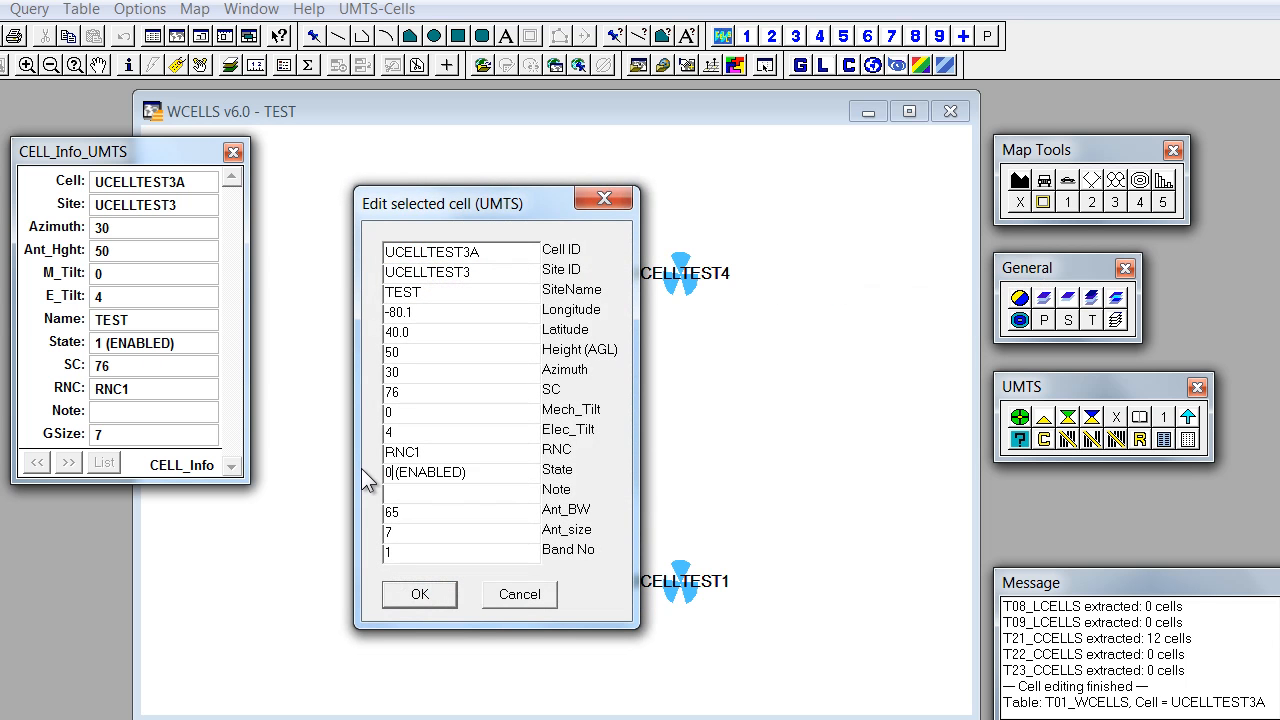
pyautogui.moveTo(398, 472); pyautogui.dragTo(428, 483)
pyautogui.write('DISA')
pyautogui.click(436, 597)
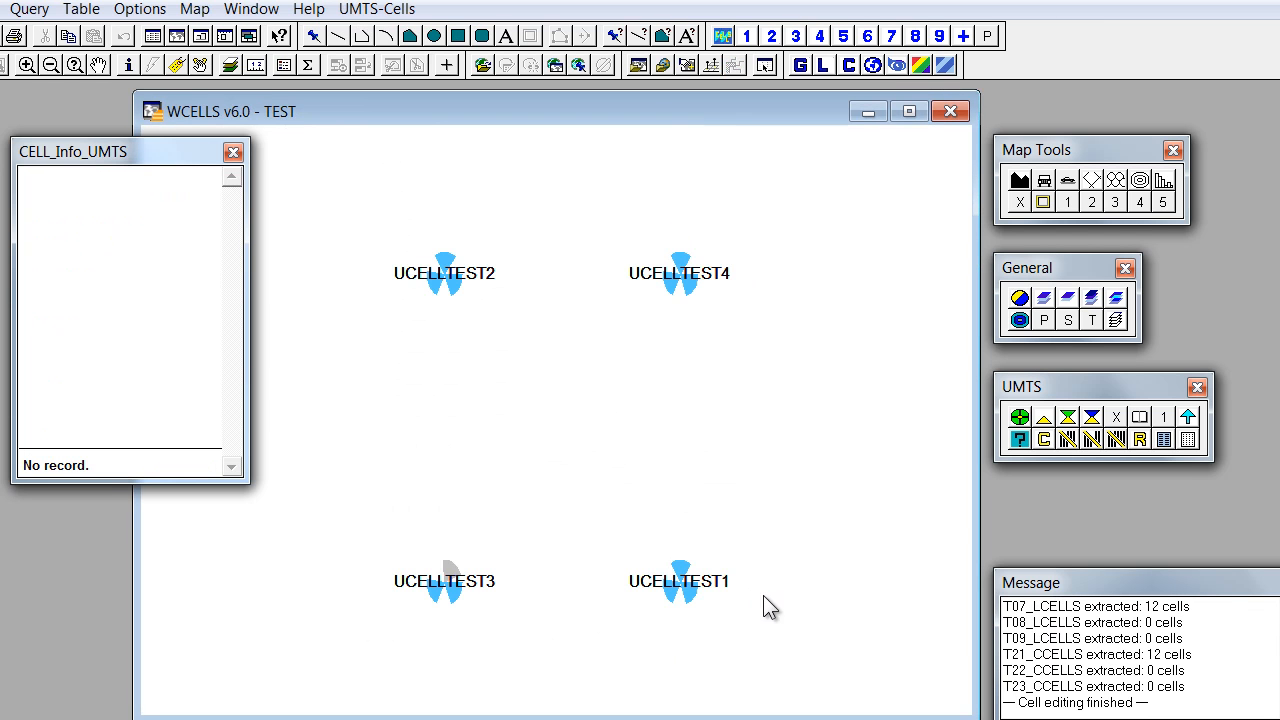
pyautogui.click(449, 572)
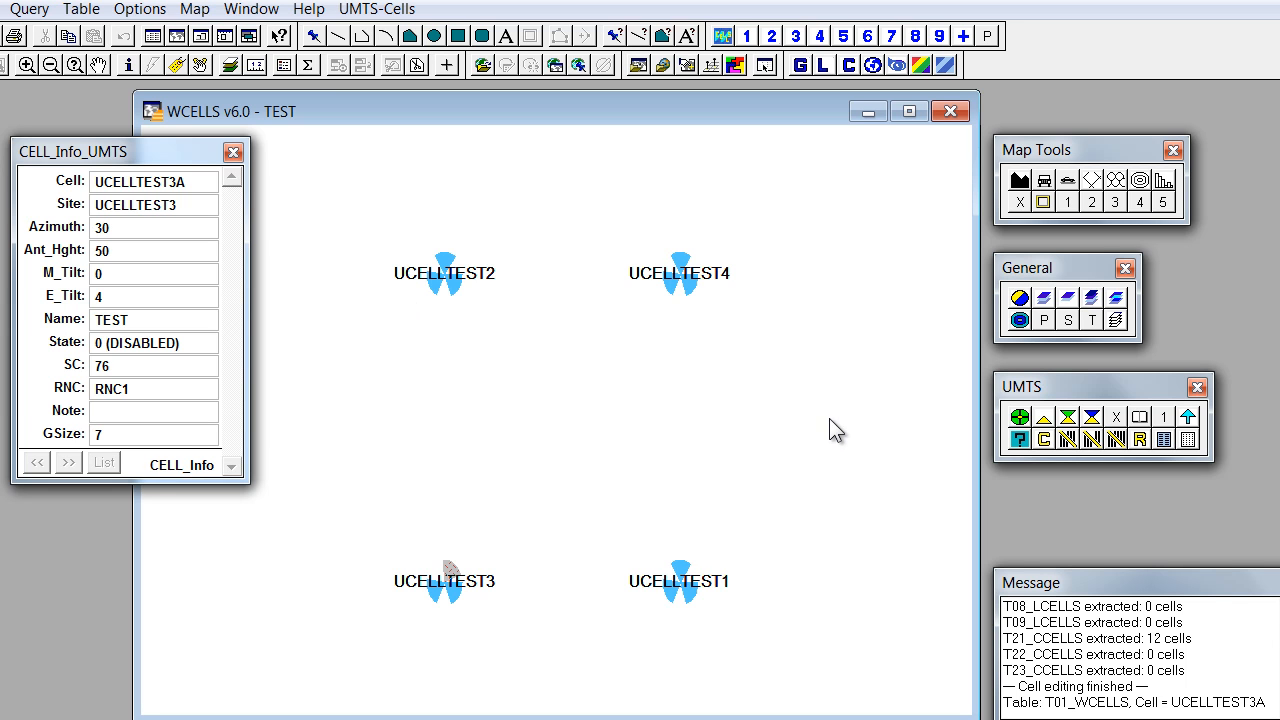
# Hide the UMTS layers, display the GSM, LTE and CDMA layers one at a time, and restore the UMTS layers.
pyautogui.click(1048, 300)
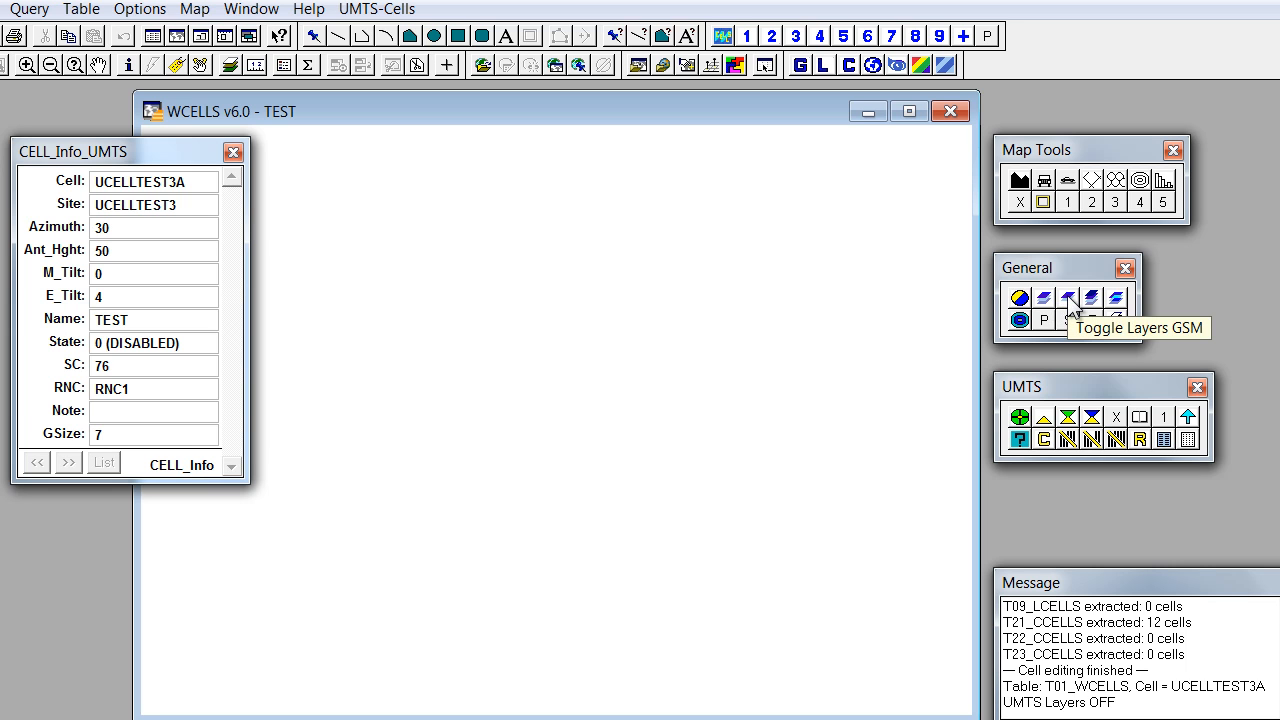
pyautogui.click(1069, 300)
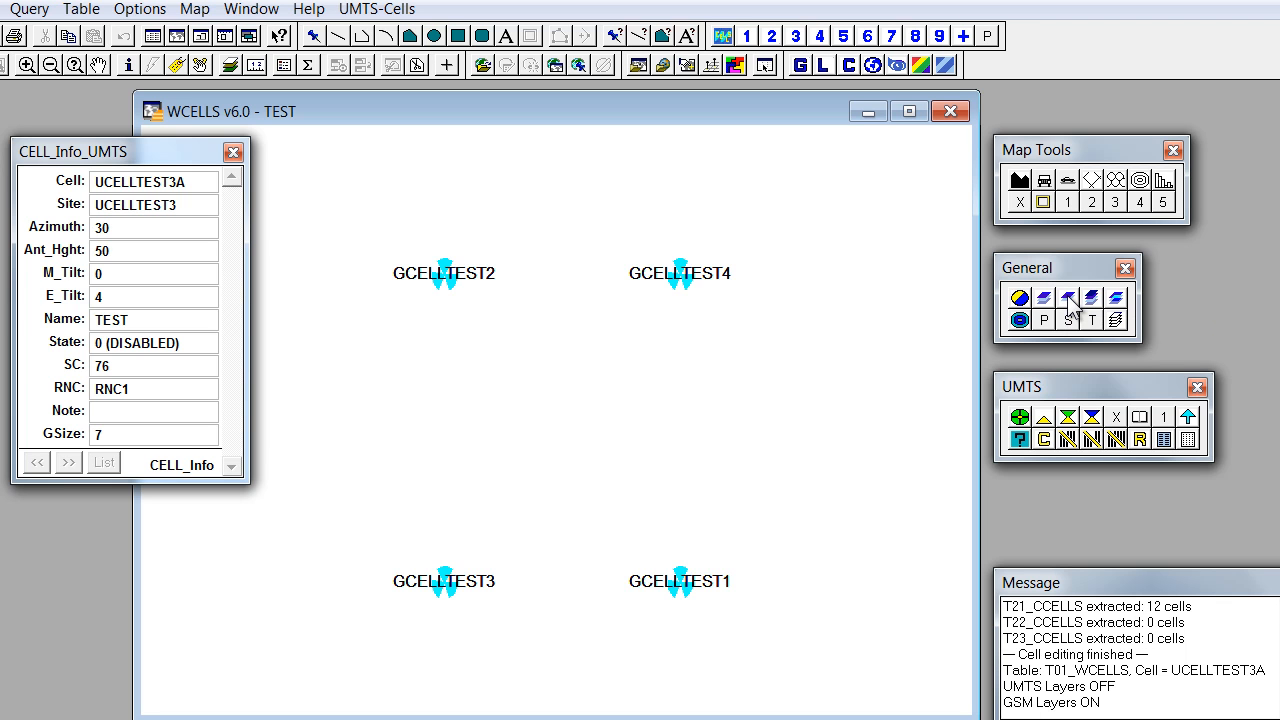
pyautogui.click(1068, 301)
pyautogui.click(1092, 300)
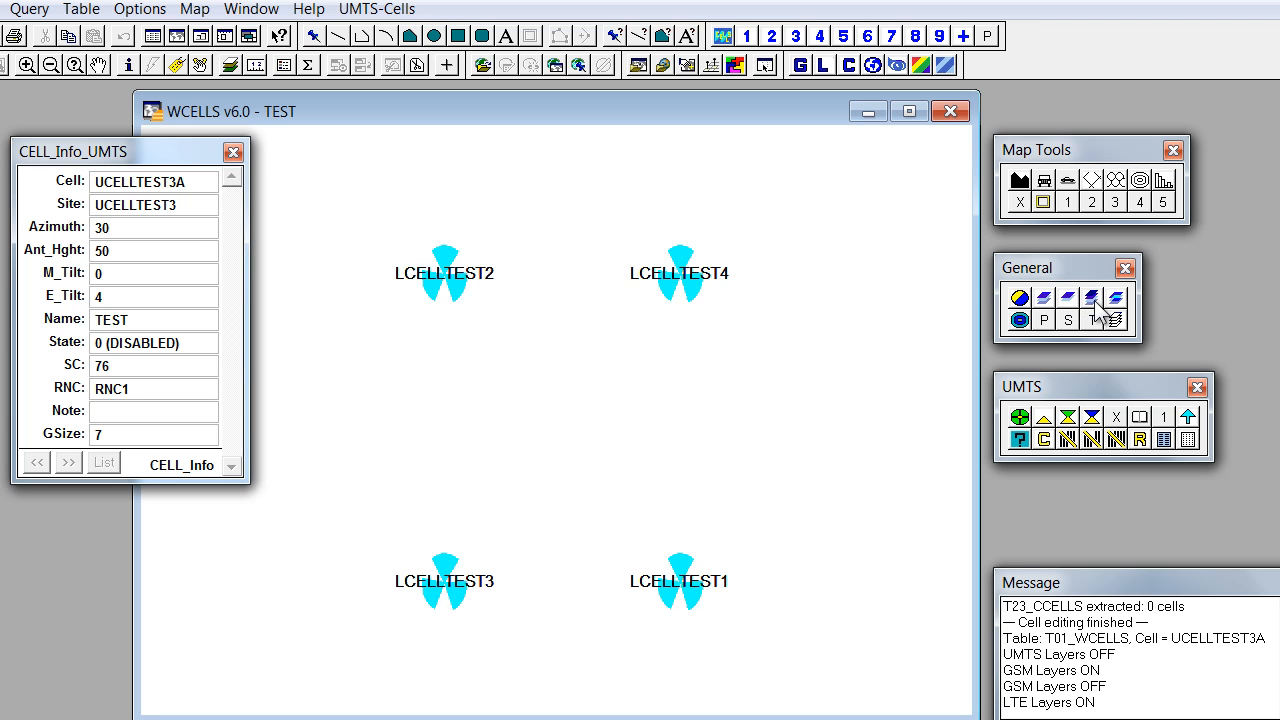
pyautogui.click(1094, 300)
pyautogui.click(1117, 302)
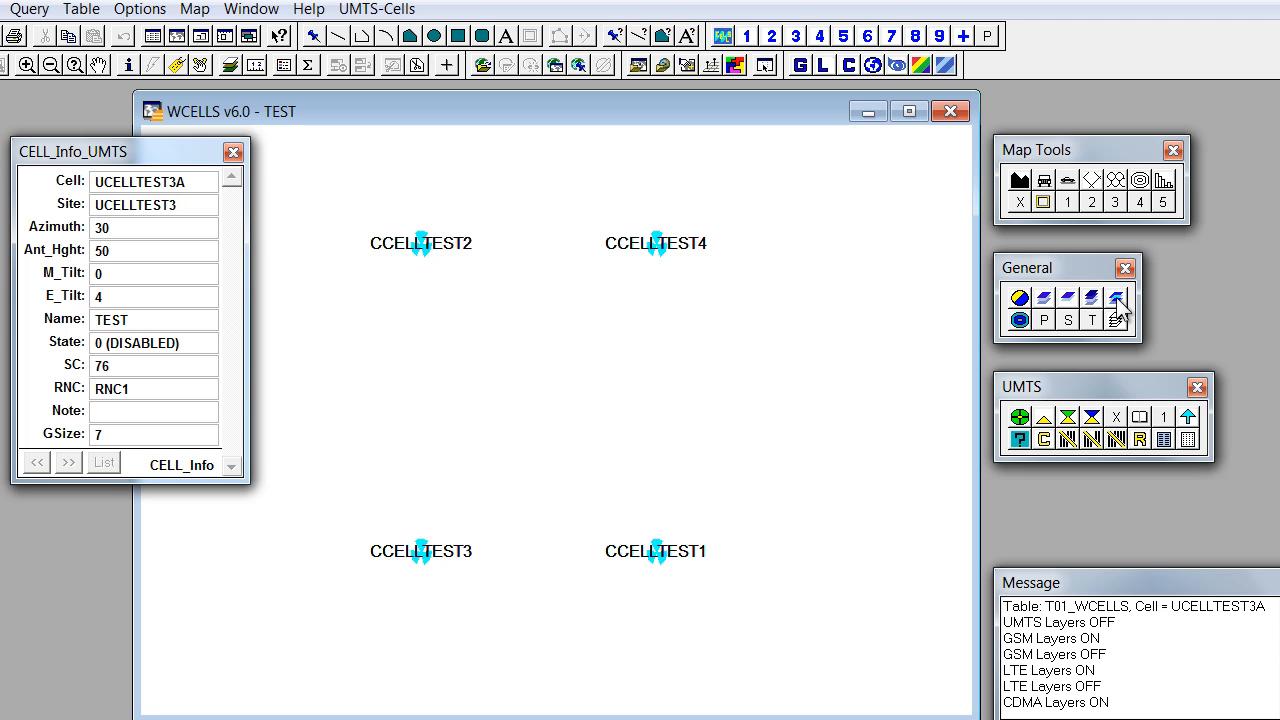
pyautogui.click(1116, 298)
pyautogui.click(1041, 293)
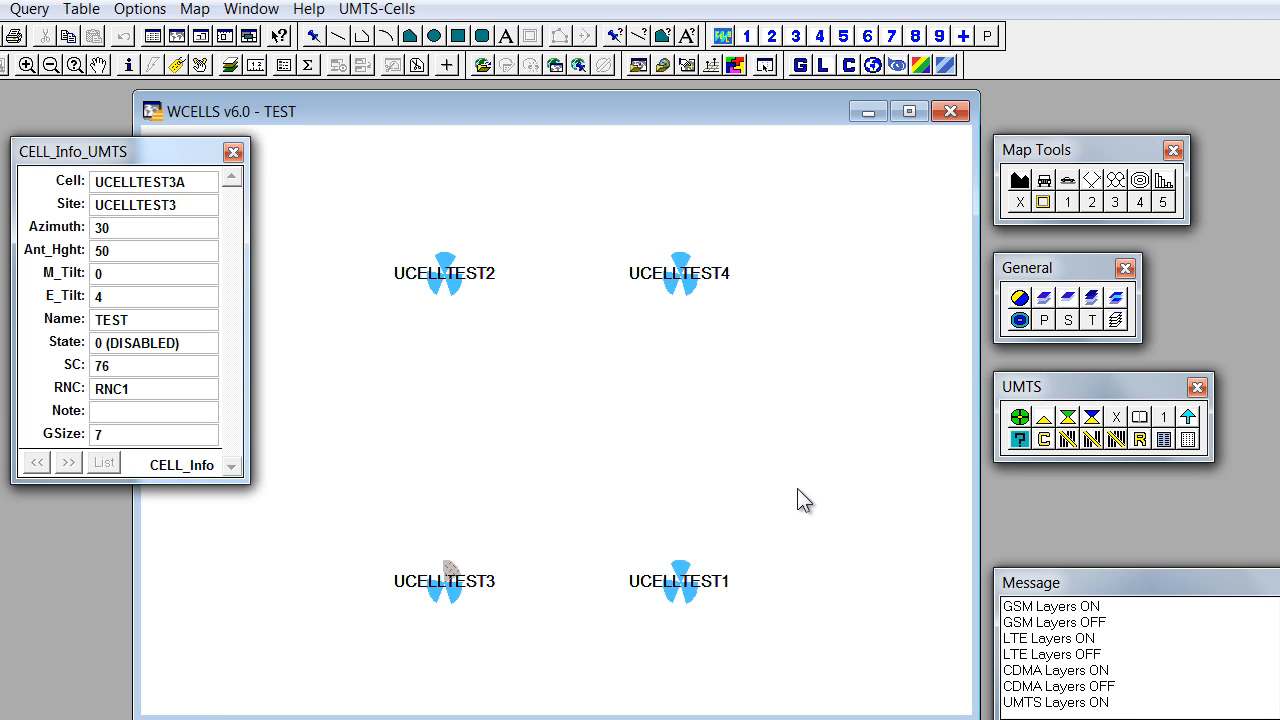